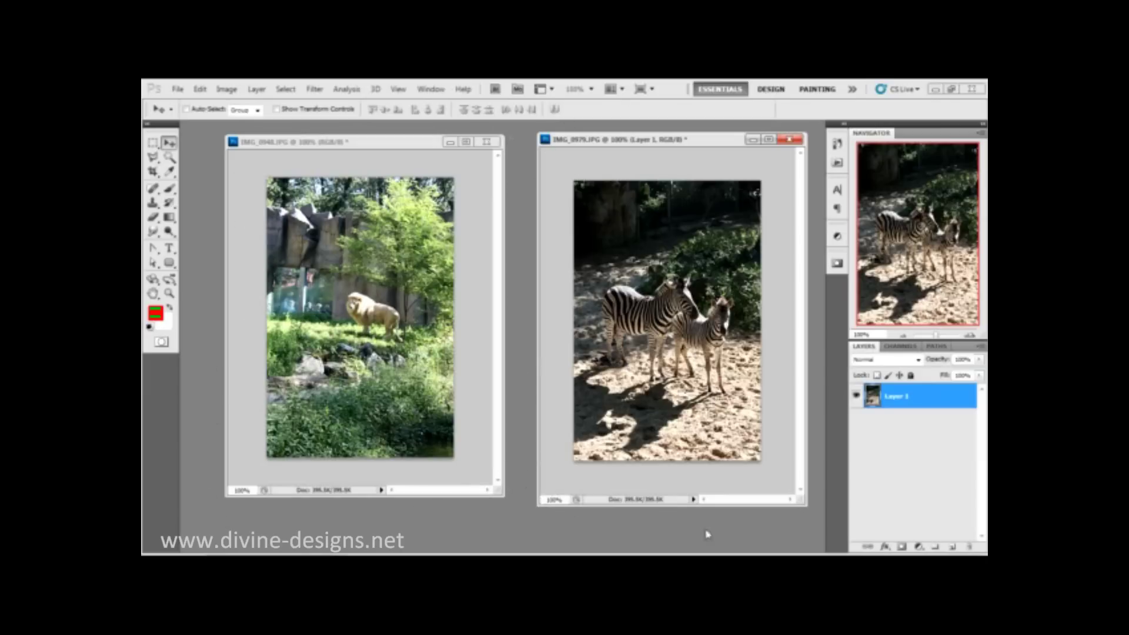
Line up the zebra document window beside the lion document window and shorten it to the same height.
left_click_drag(570, 144, 559, 146)
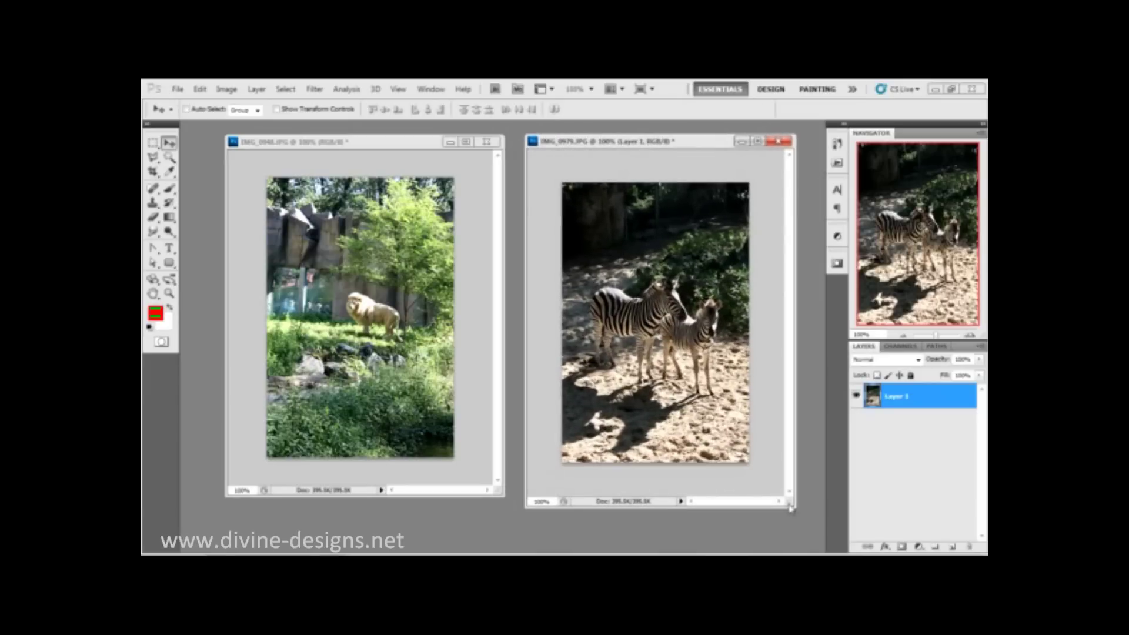
left_click_drag(792, 507, 791, 495)
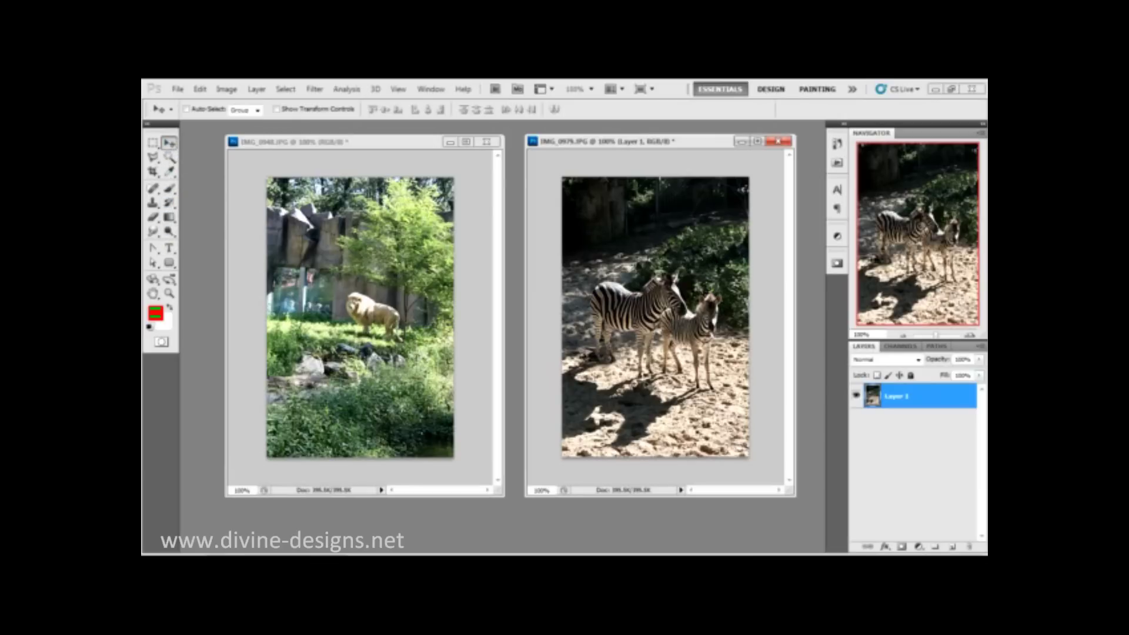
Copy the zebra picture into the lion document as a new layer, and delete that layer again.
left_click_drag(711, 264, 412, 285)
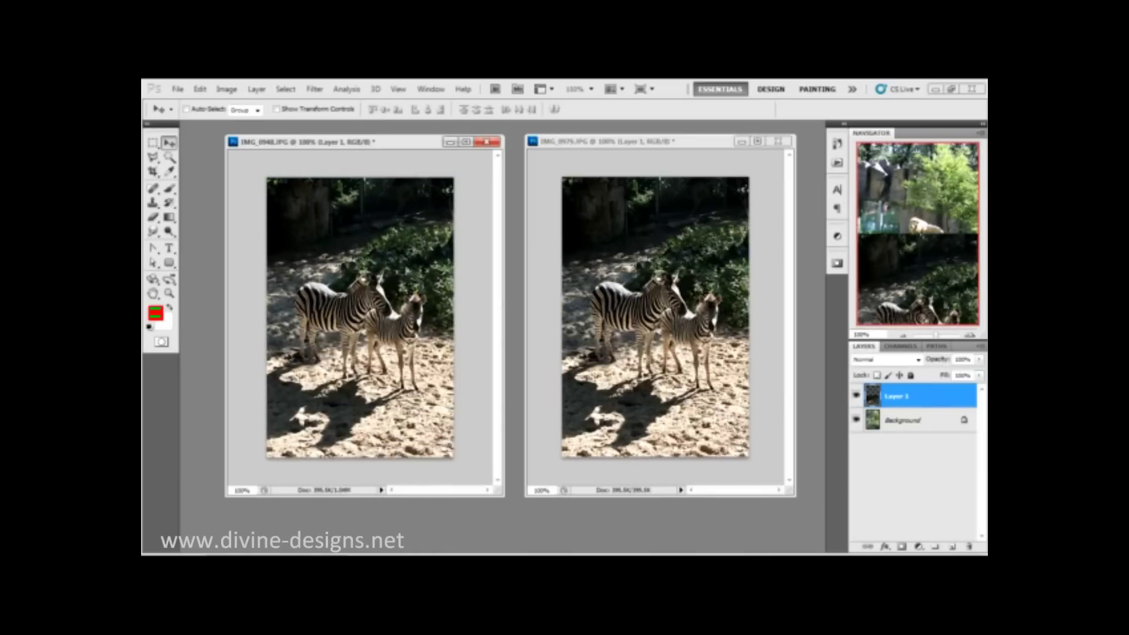
right_click(912, 398)
left_click(912, 157)
key("Return")
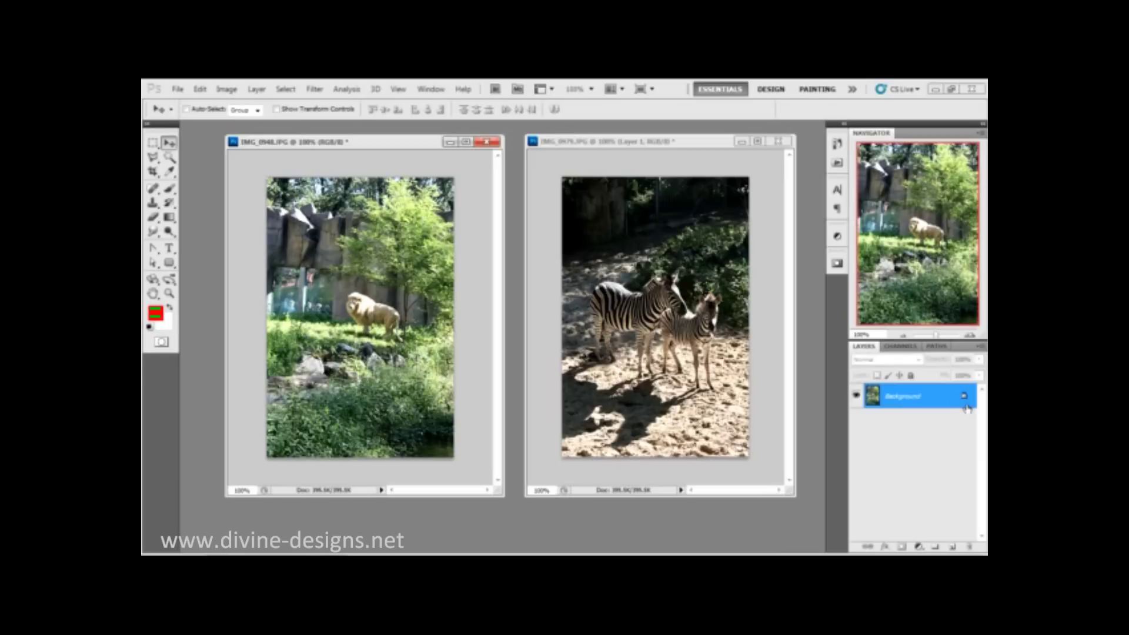
Duplicate the locked Background layer of the lion document within IMG_0948.JPG, keeping the name Background copy.
right_click(905, 405)
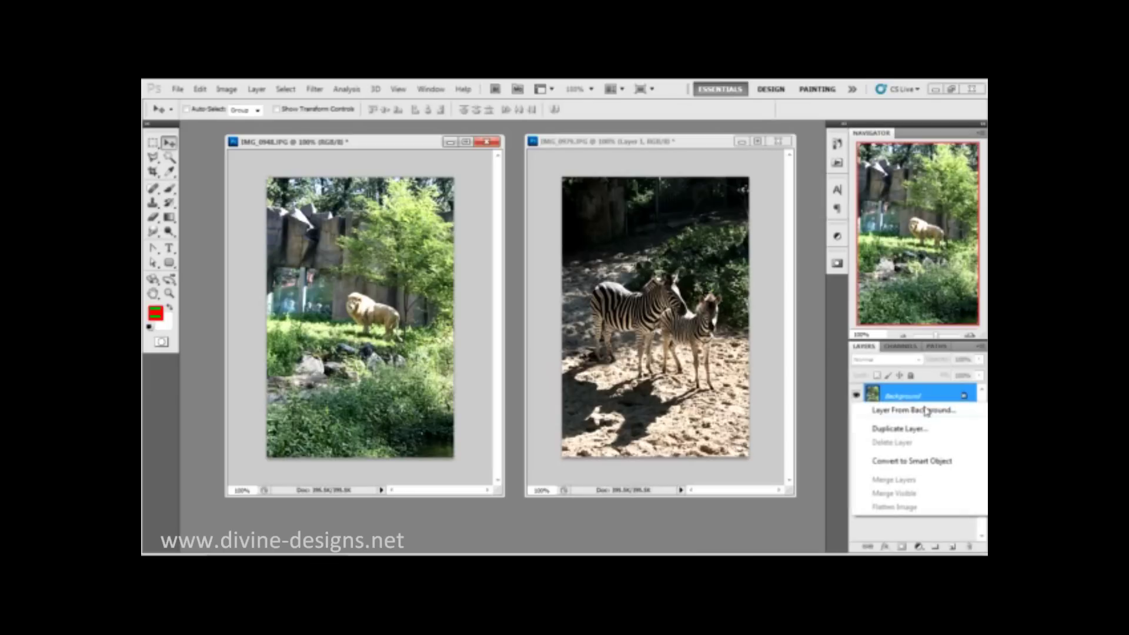
left_click(957, 434)
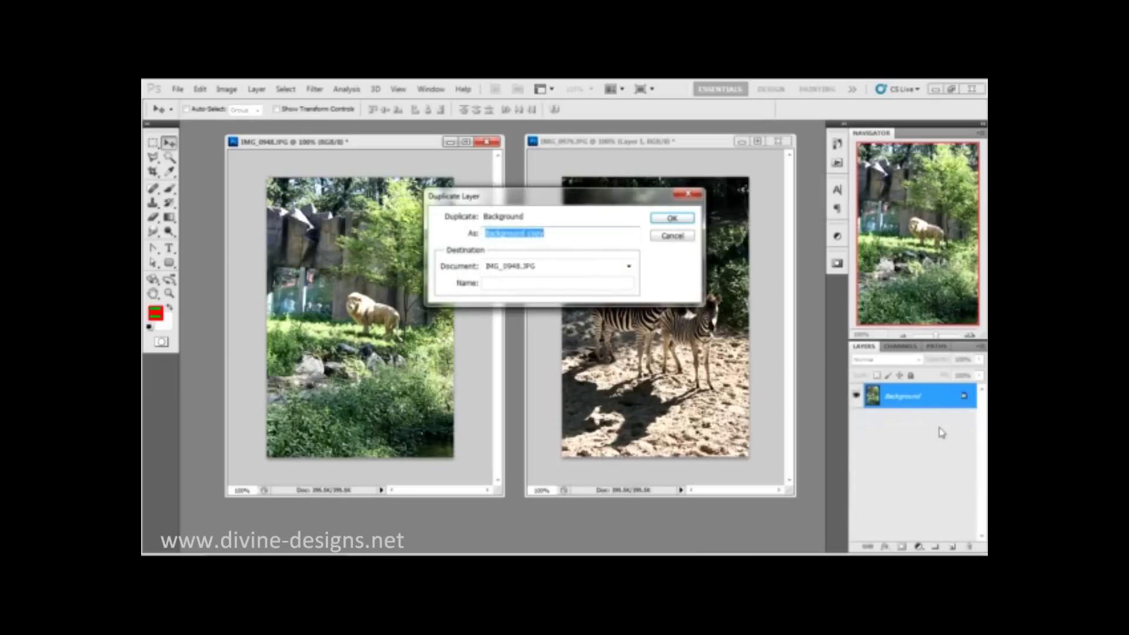
left_click(661, 221)
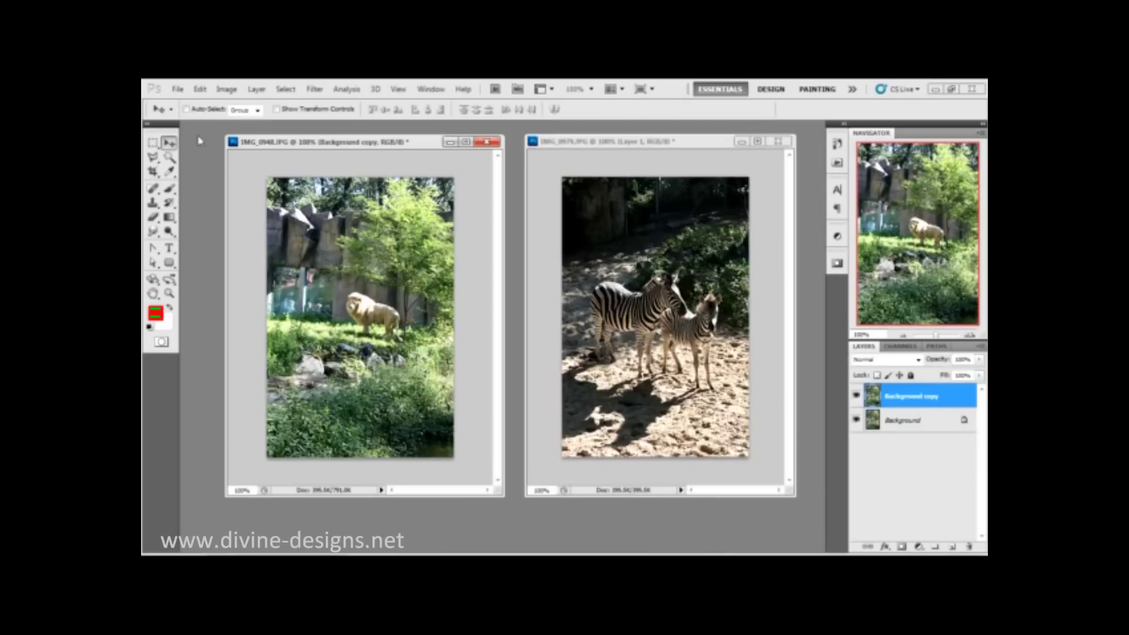
Copy the duplicated lion layer into the zebra document and delete it there again.
left_click_drag(411, 316, 677, 322)
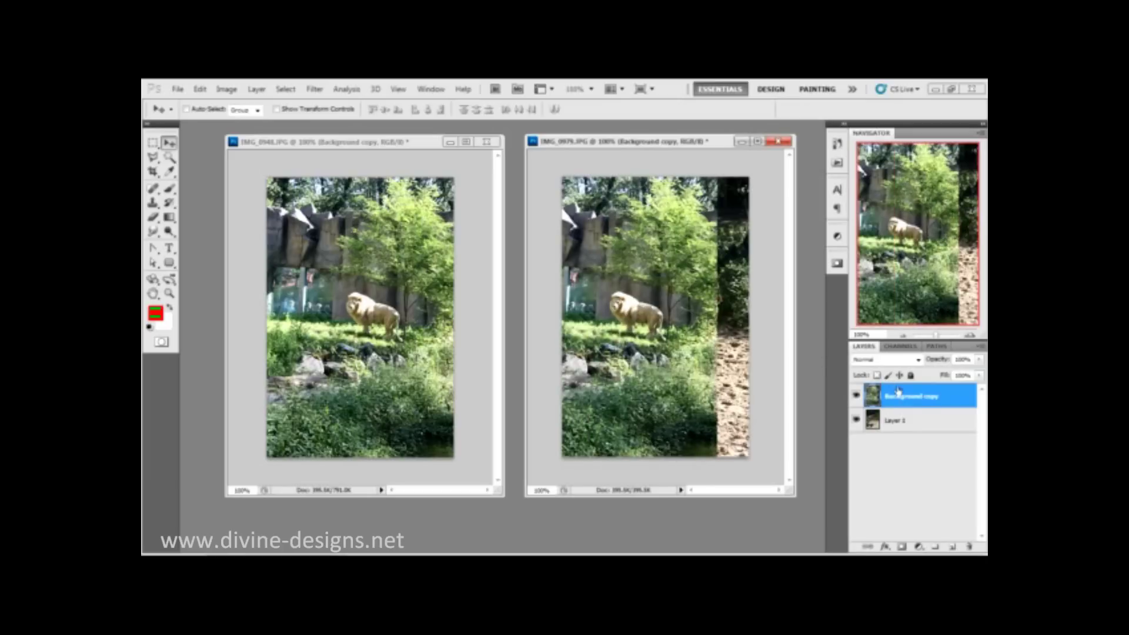
right_click(922, 405)
left_click(887, 164)
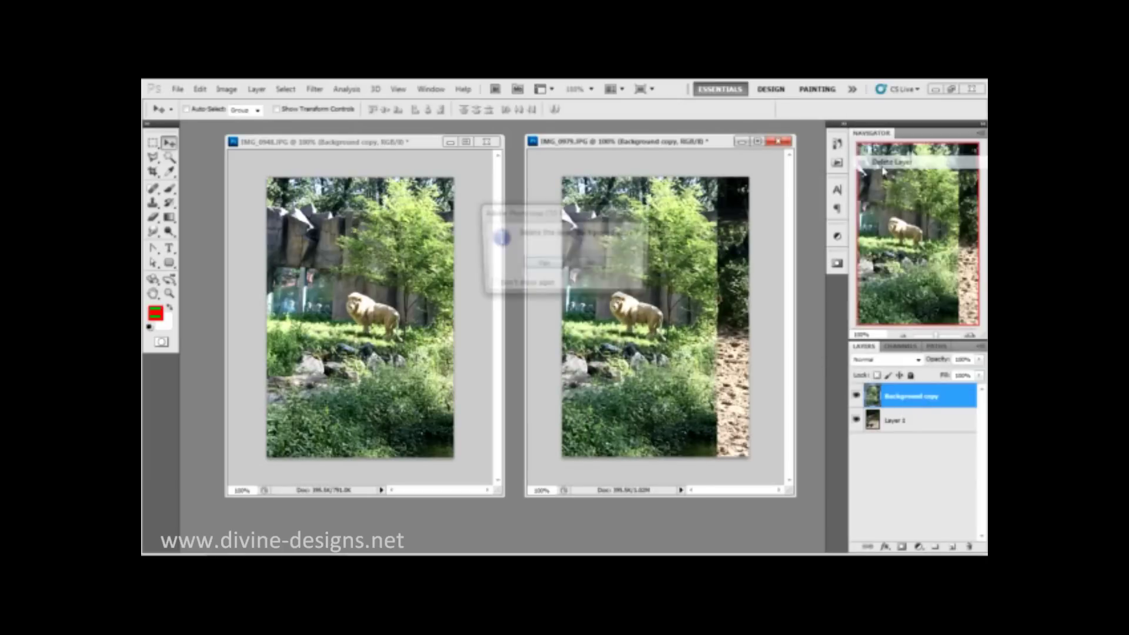
key("Return")
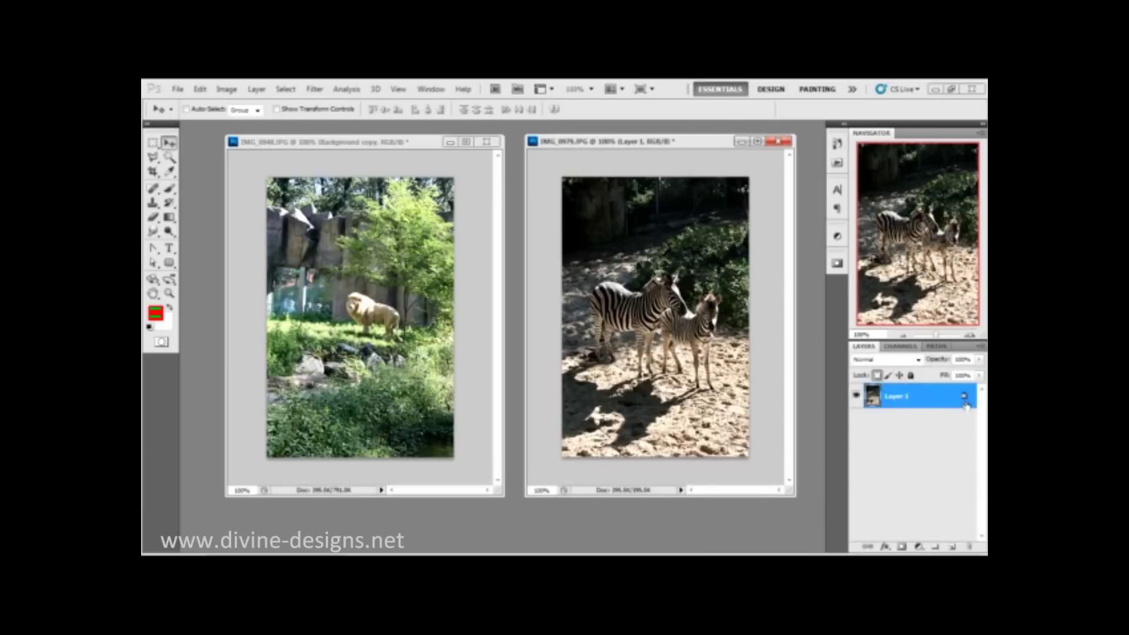
Try the lock-all, image-pixels and transparent-pixels locks on the zebra layer, leaving the layer fully unlocked.
left_click(912, 377)
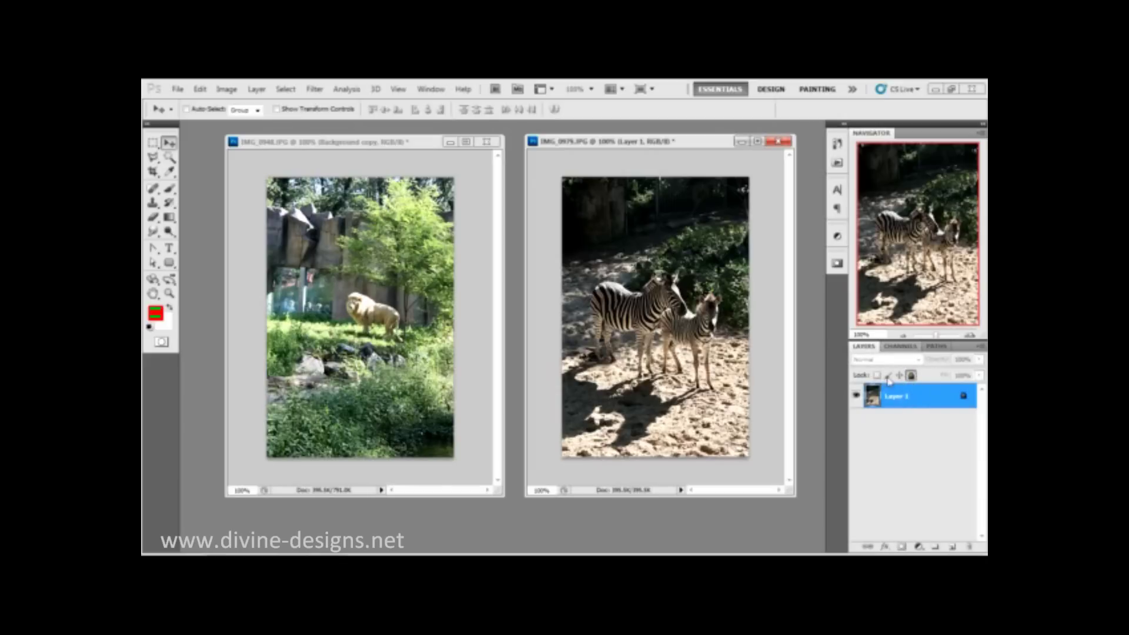
left_click(912, 377)
left_click(888, 376)
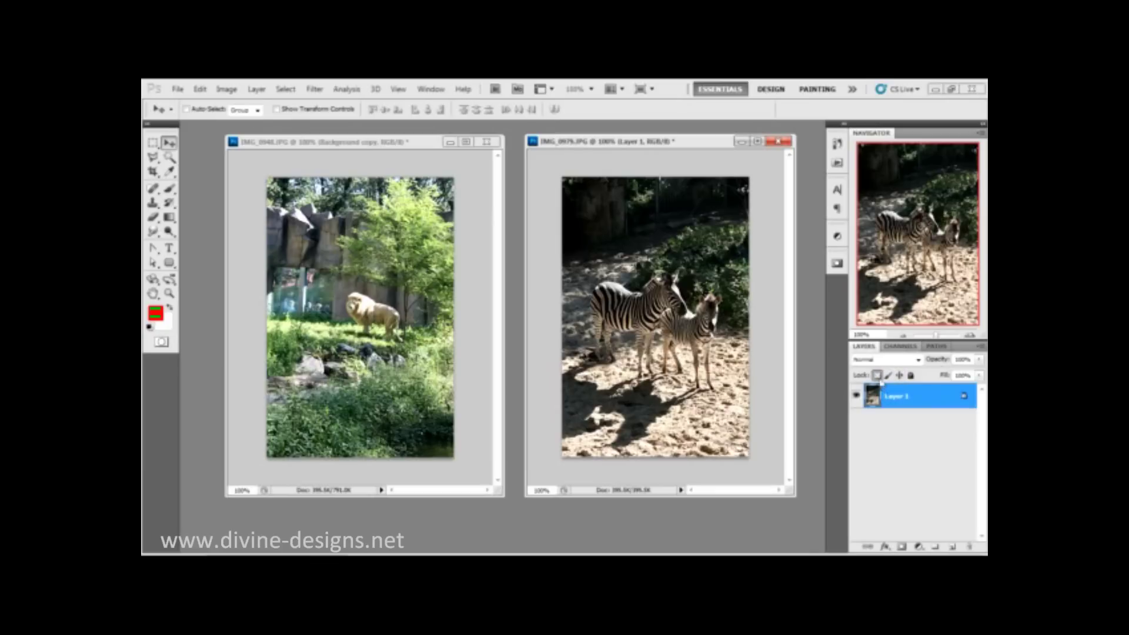
left_click(877, 377)
left_click(877, 376)
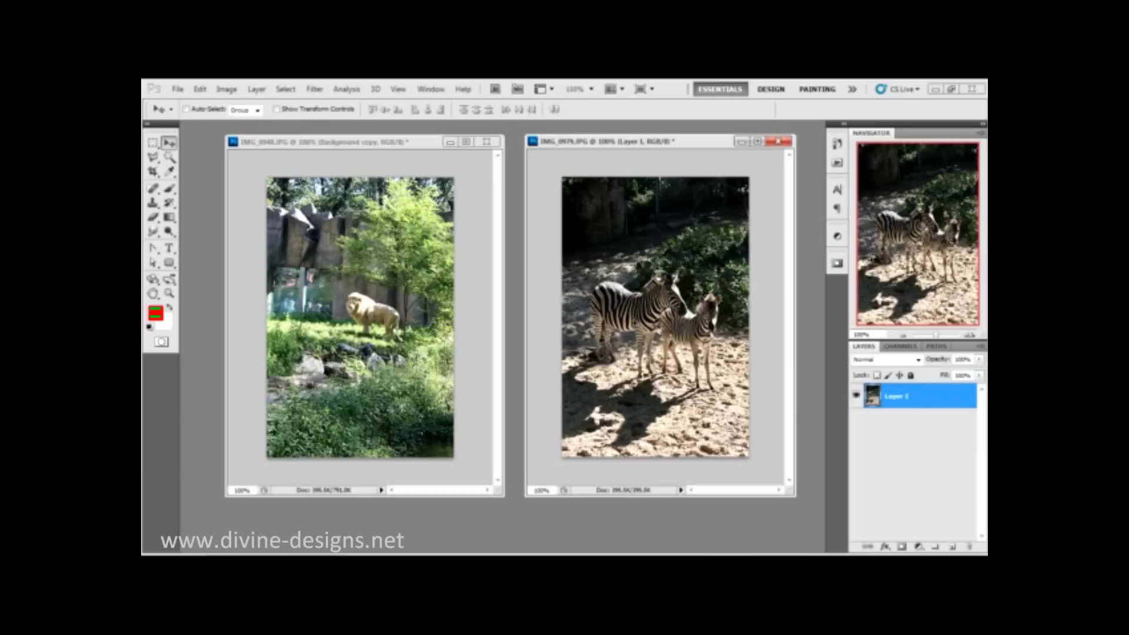
Place the zebra layer over the whole lion picture in the lion document, and remove that added layer again.
left_click_drag(637, 320, 488, 321)
left_click_drag(376, 317, 467, 452)
mouse_move(477, 341)
left_mouse_down()
mouse_move(432, 382)
mouse_move(456, 374)
mouse_move(454, 343)
left_mouse_up()
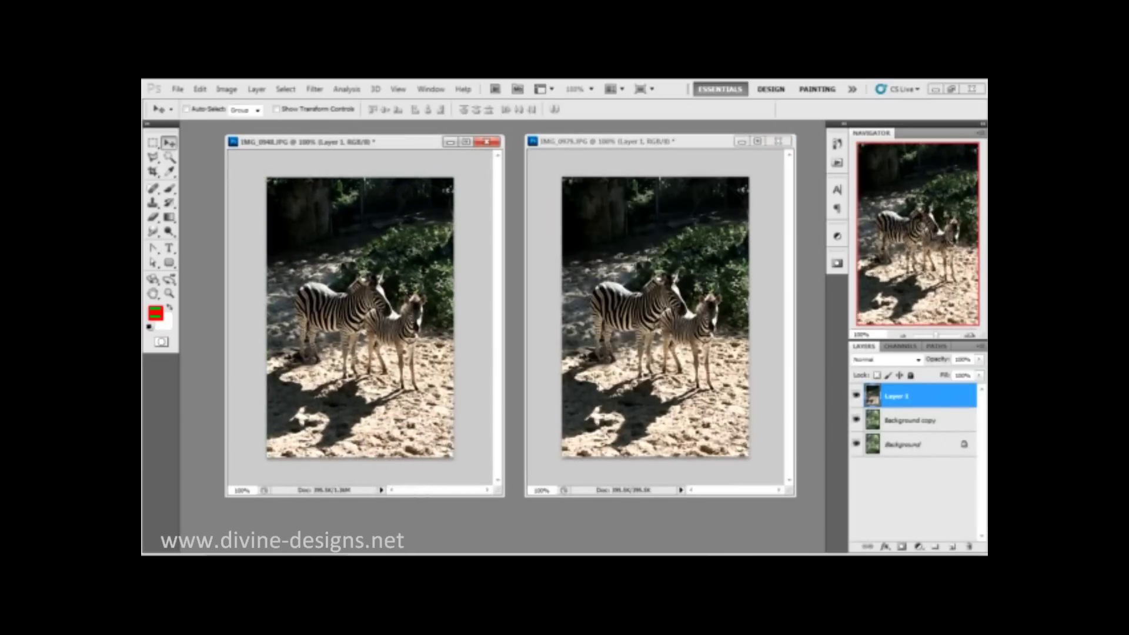
right_click(916, 404)
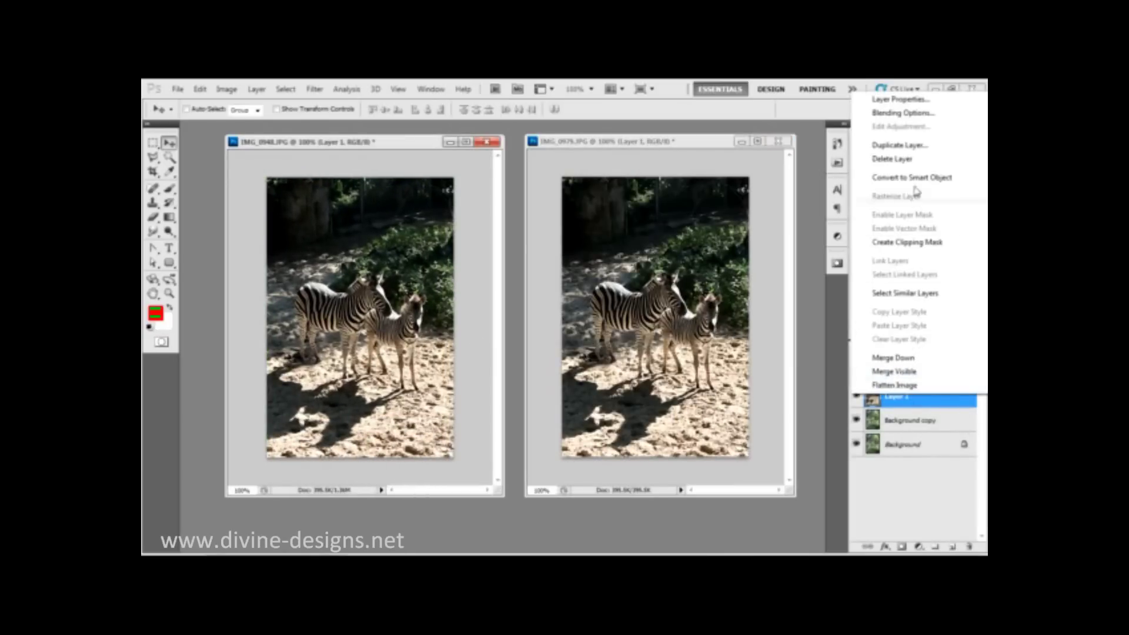
left_click(892, 159)
key("Return")
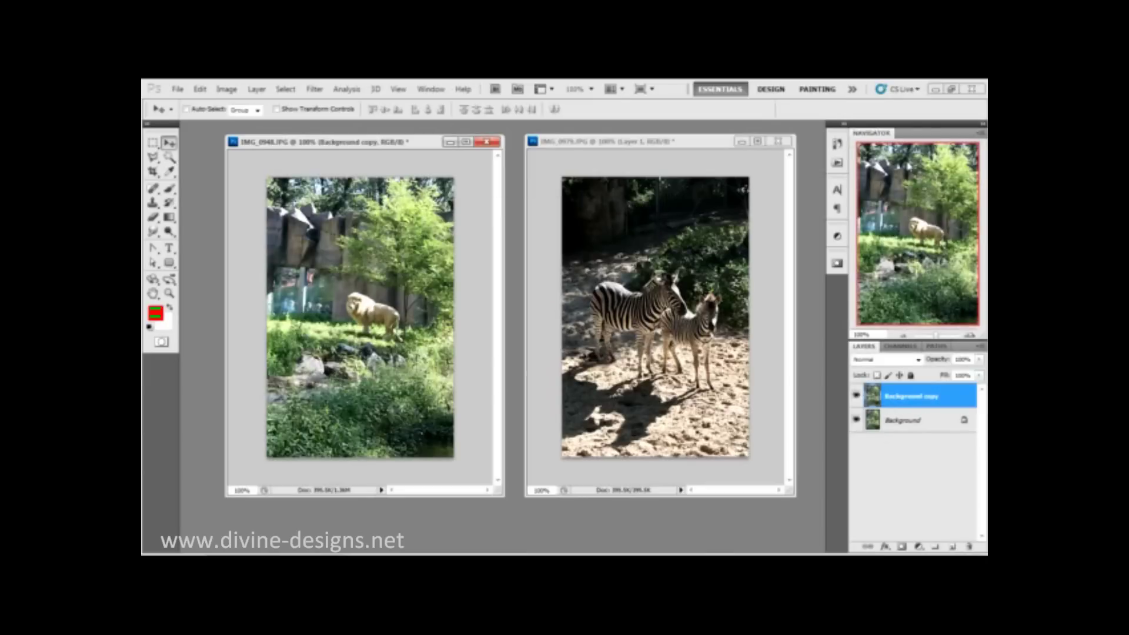
Copy the lion layer and the zebra layer into each other's documents, and reposition the zebra layer in the lion document.
left_click_drag(412, 322, 639, 321)
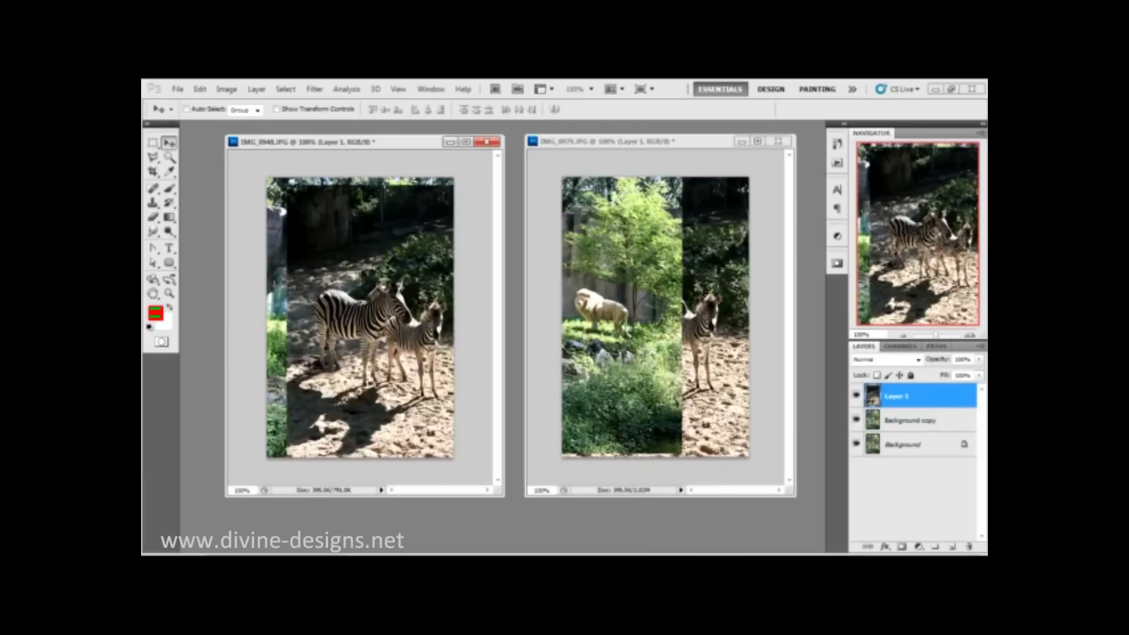
left_click_drag(364, 318, 344, 347)
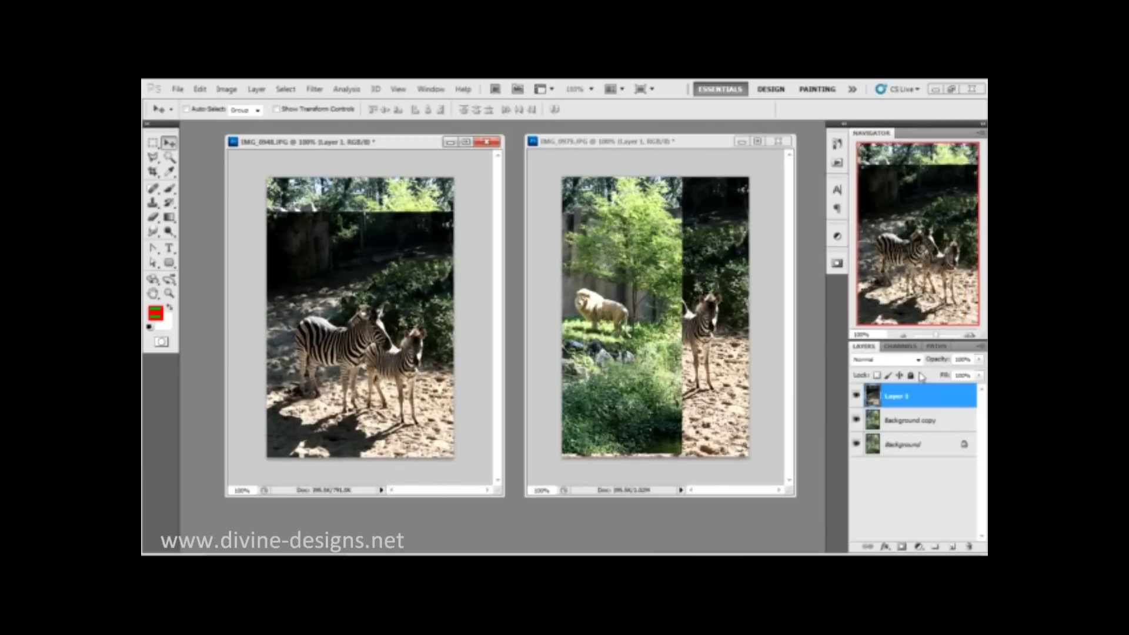
Move the Background copy layer above the zebra layer in the lion document and shift its picture downward.
left_click(898, 421)
left_click_drag(890, 422, 919, 395)
left_click_drag(360, 282, 360, 359)
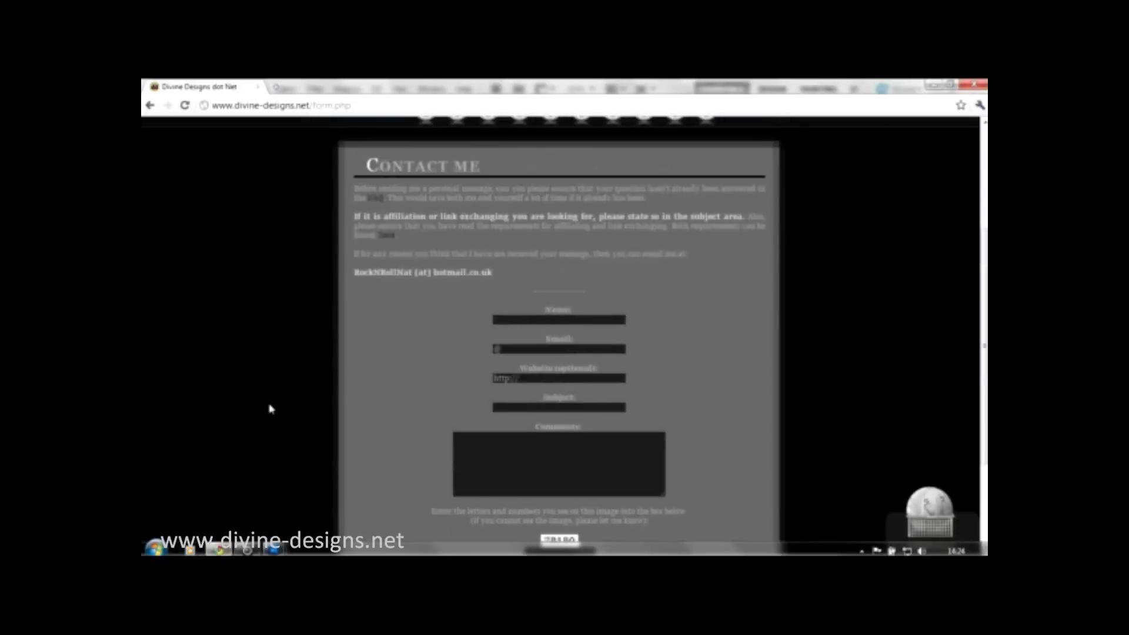
Switch to the web browser and look over the Divine Designs Contact page and its message form.
scroll(270, 409, "up", 2)
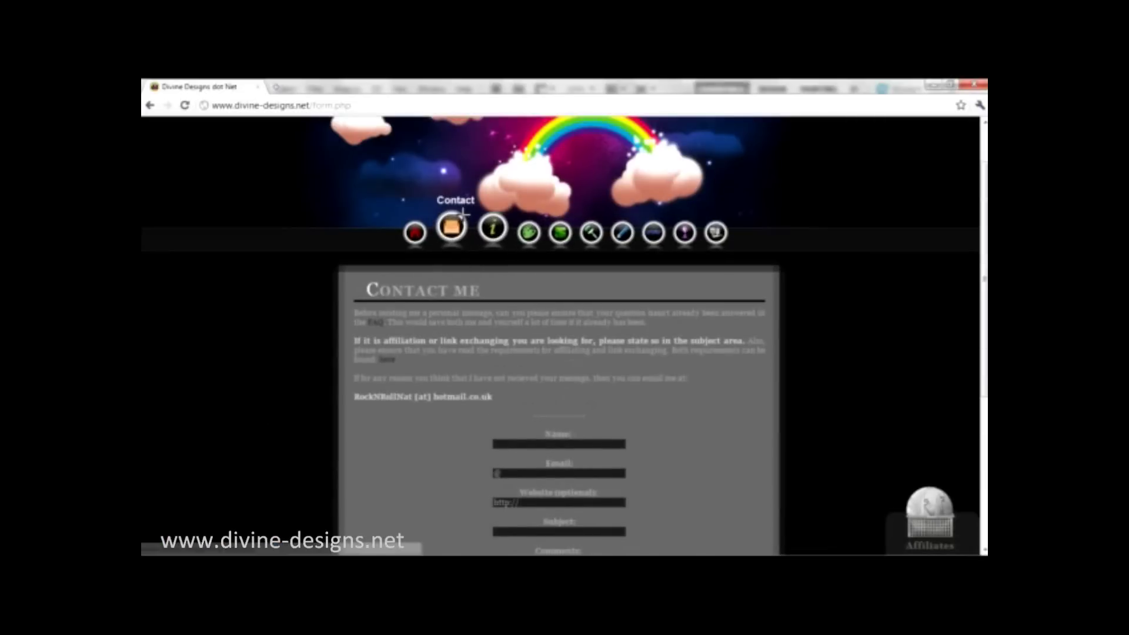
scroll(364, 165, "up", 1)
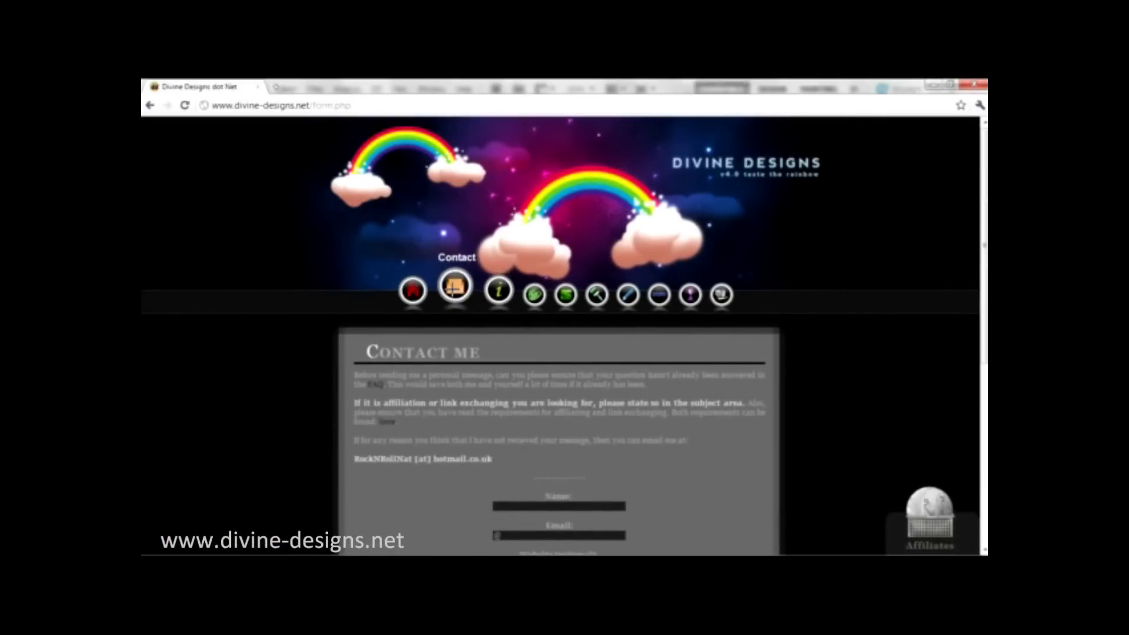
scroll(454, 271, "down", 4)
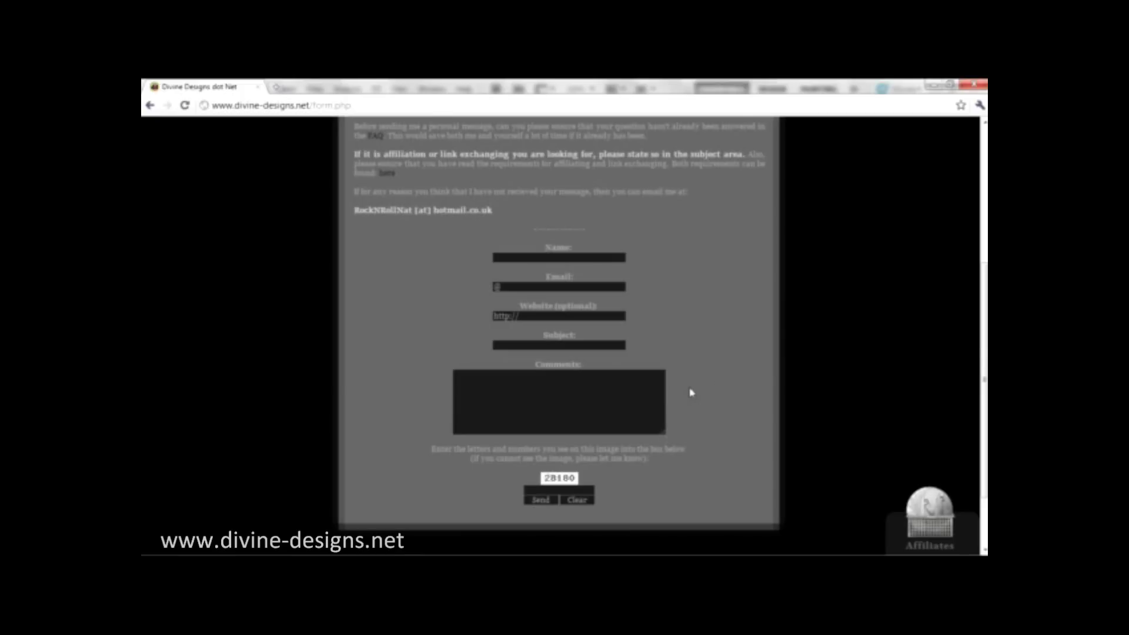
scroll(691, 392, "up", 4)
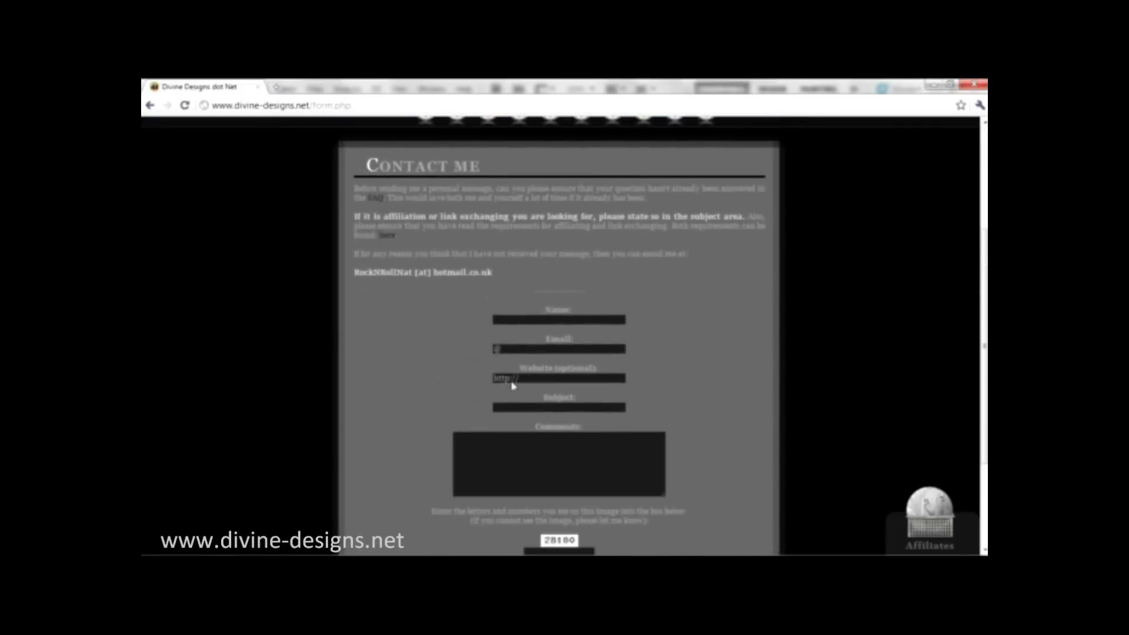
scroll(512, 383, "up", 3)
Open the Divine Designs Home page and look through its latest post down to the footer.
left_click(419, 286)
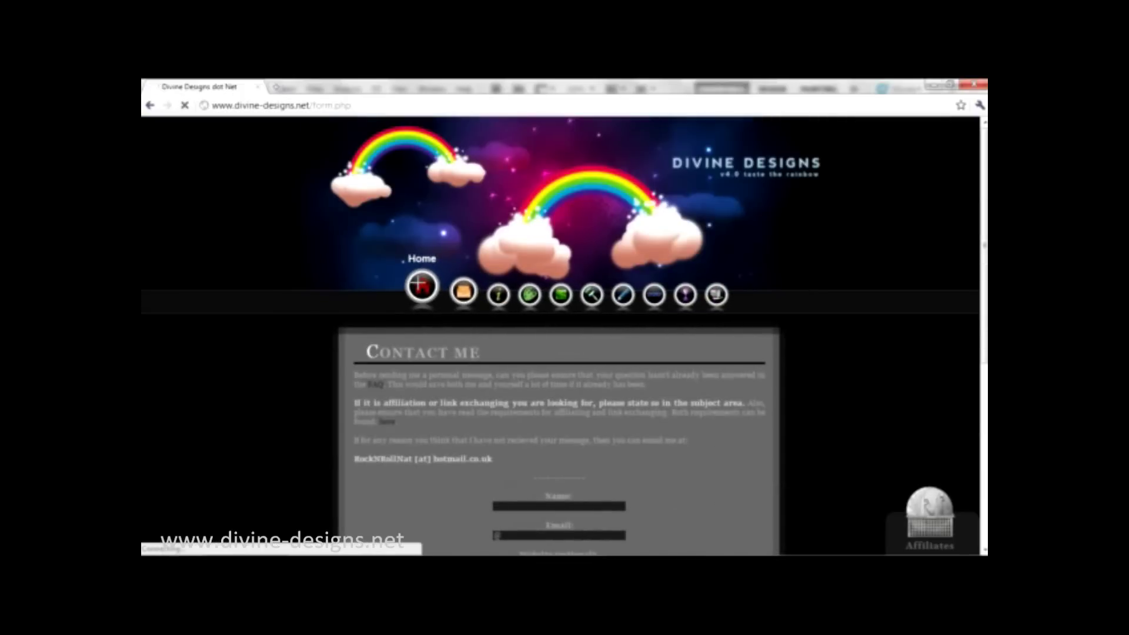
scroll(776, 282, "down", 4)
scroll(780, 283, "down", 2)
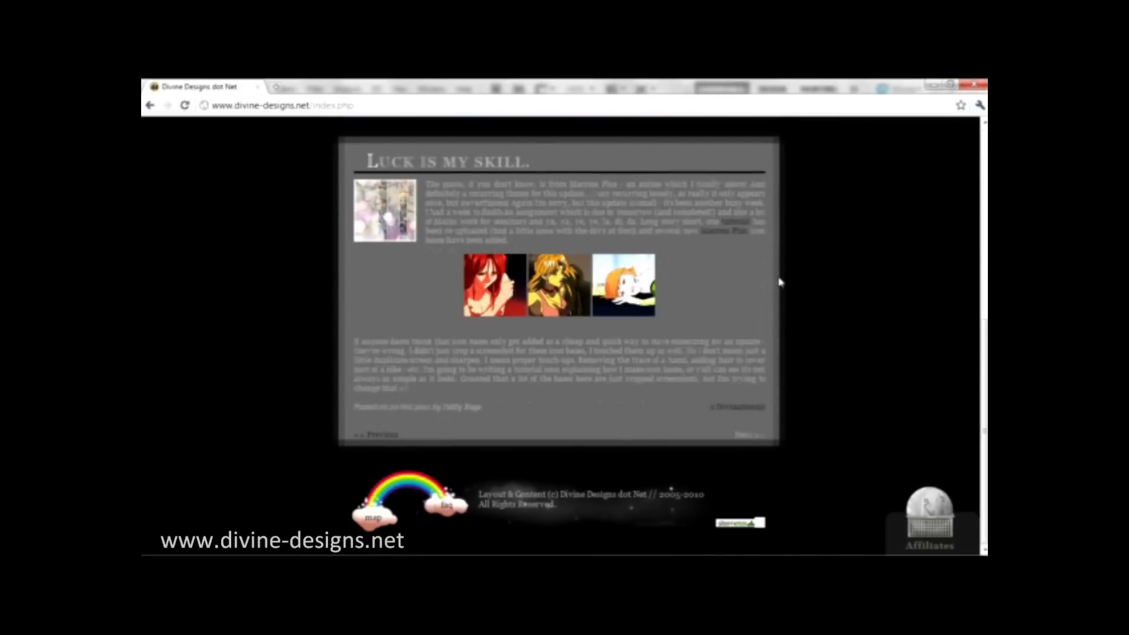